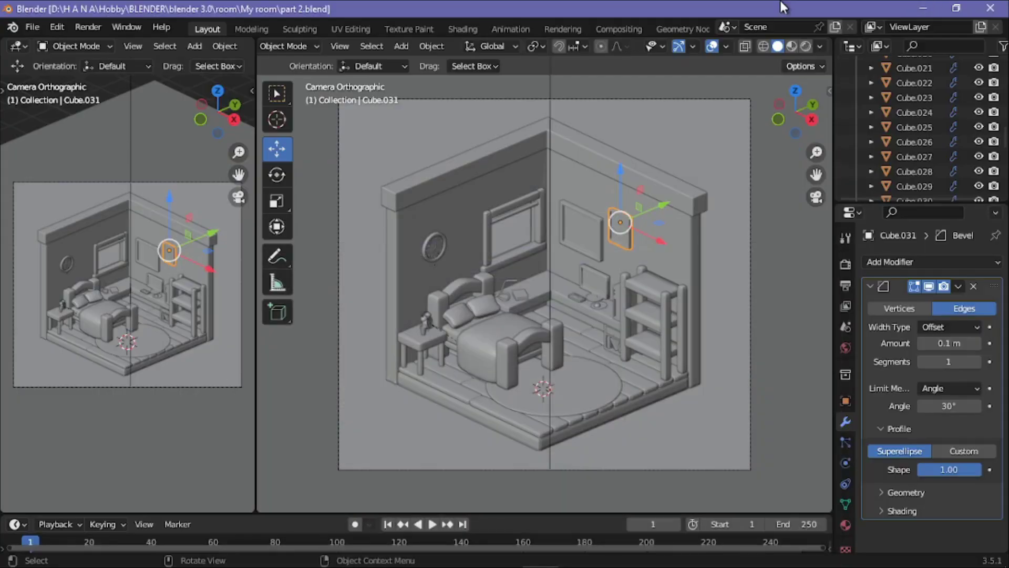
Step: Stand the plane upright at 90° on X and add eight loop cuts across it
{"action": "type", "text": "r"}
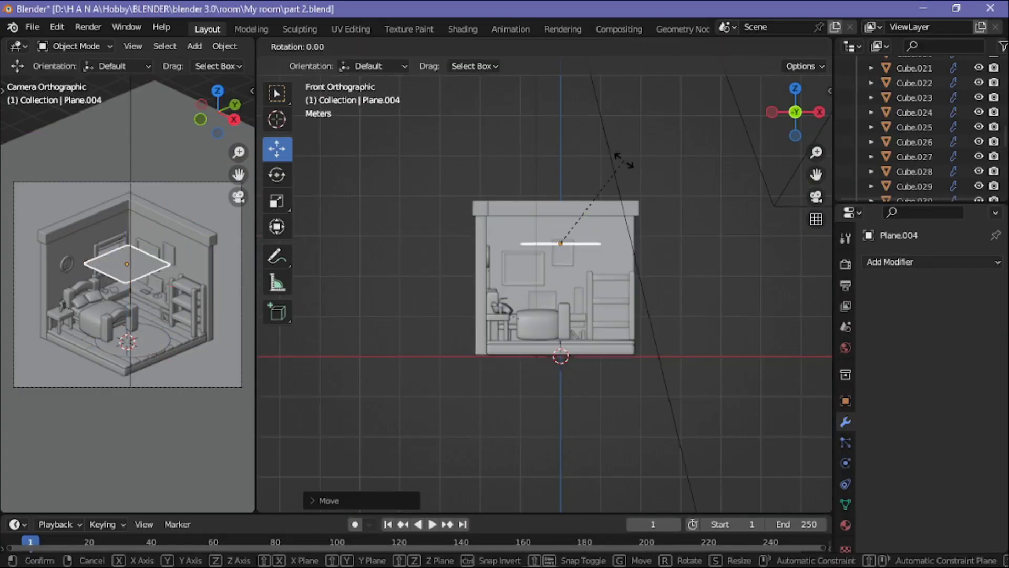
{"action": "type", "text": "x90"}
{"action": "key", "text": "Return"}
{"action": "middle_click_drag", "start_coordinate": [622, 159], "coordinate": [597, 295]}
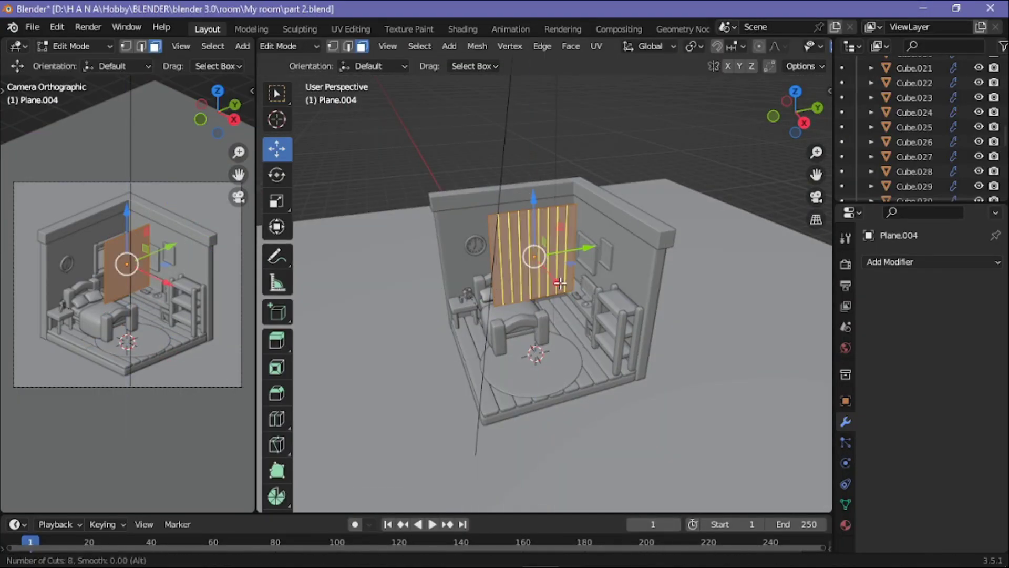
{"action": "left_click", "coordinate": [560, 284]}
Step: Adjust the view around the bedroom blinds and add a new NURBS path
{"action": "scroll", "coordinate": [532, 232], "scroll_direction": "up", "scroll_amount": 3}
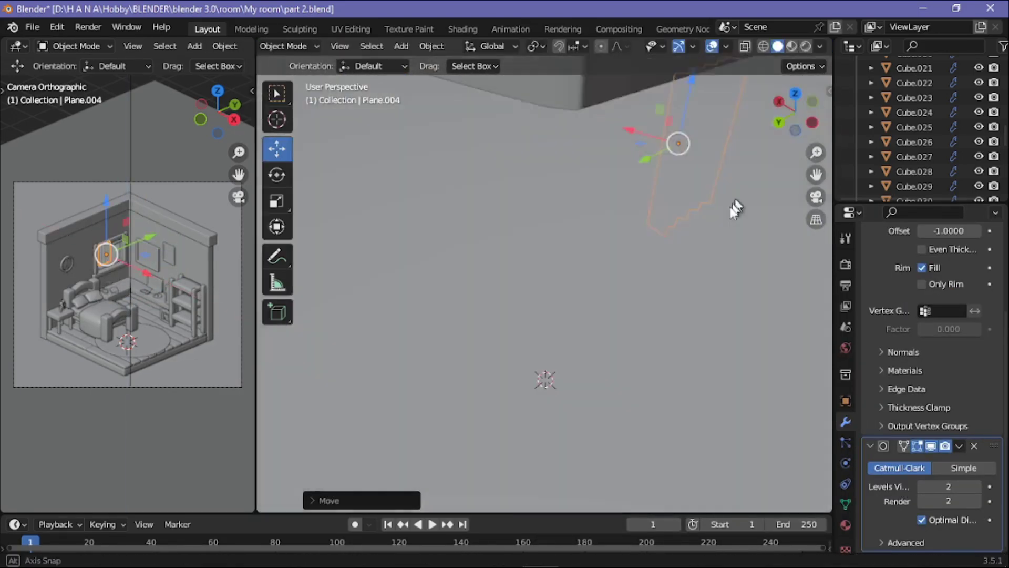
{"action": "scroll", "coordinate": [730, 207], "scroll_direction": "down", "scroll_amount": 5}
{"action": "mouse_move", "coordinate": [490, 165]}
{"action": "middle_mouse_down"}
{"action": "mouse_move", "coordinate": [497, 124]}
{"action": "mouse_move", "coordinate": [425, 163]}
{"action": "middle_mouse_up"}
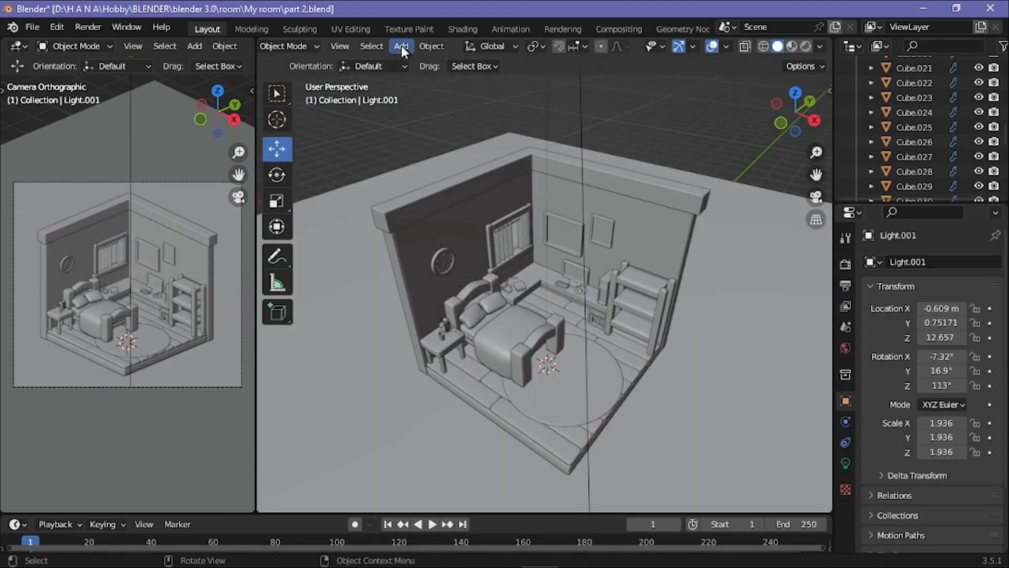
{"action": "left_click", "coordinate": [401, 45]}
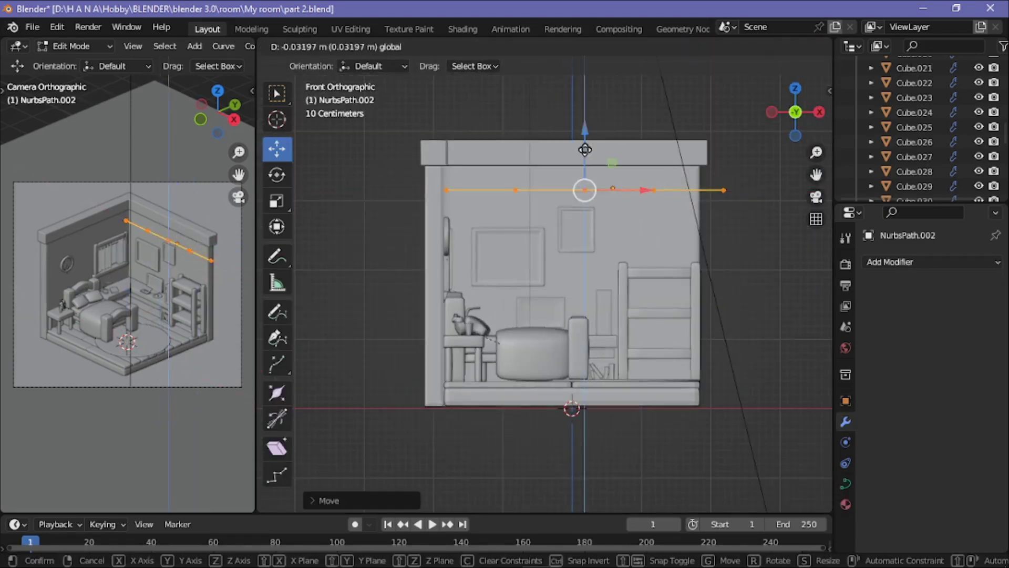
Step: Extrude the wire path's points downward in Front orthographic view
{"action": "key", "text": "KP_1"}
{"action": "key", "text": "e"}
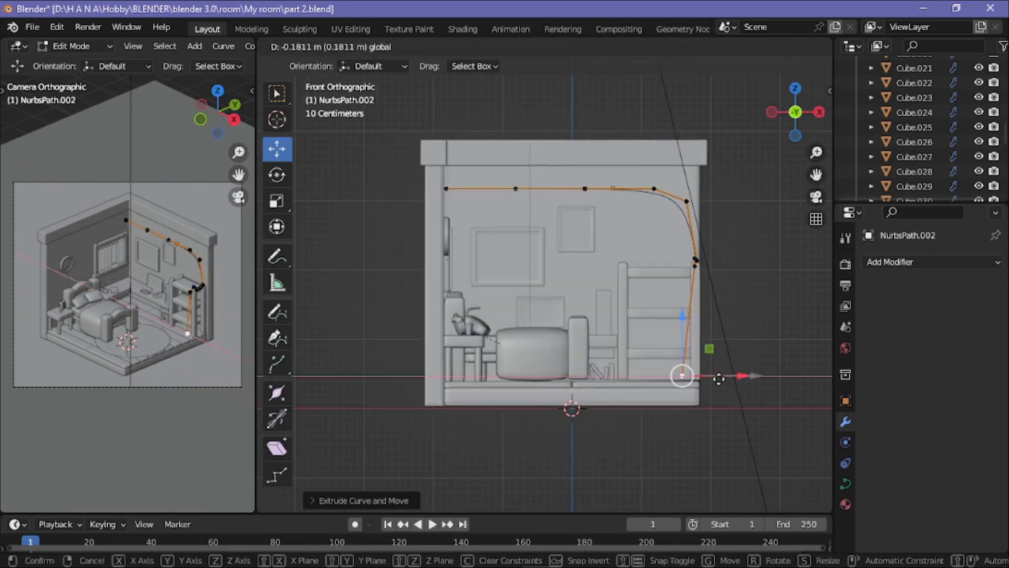
{"action": "left_click", "coordinate": [773, 339]}
{"action": "middle_click_drag", "start_coordinate": [774, 339], "coordinate": [591, 413]}
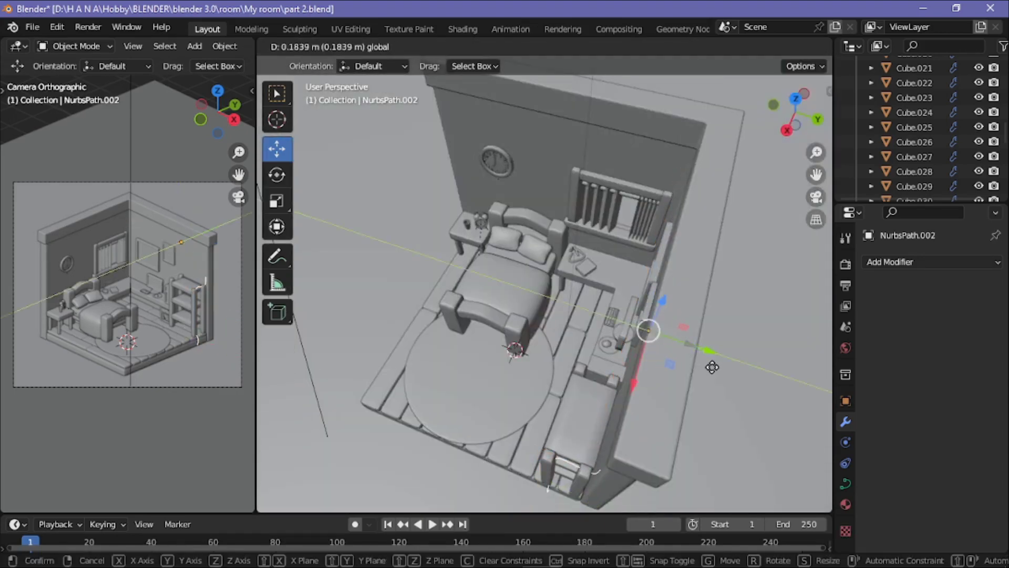
{"action": "left_click", "coordinate": [711, 367]}
Step: Extend and move the path's points along the side wall in Right orthographic view
{"action": "key", "text": "KP_3"}
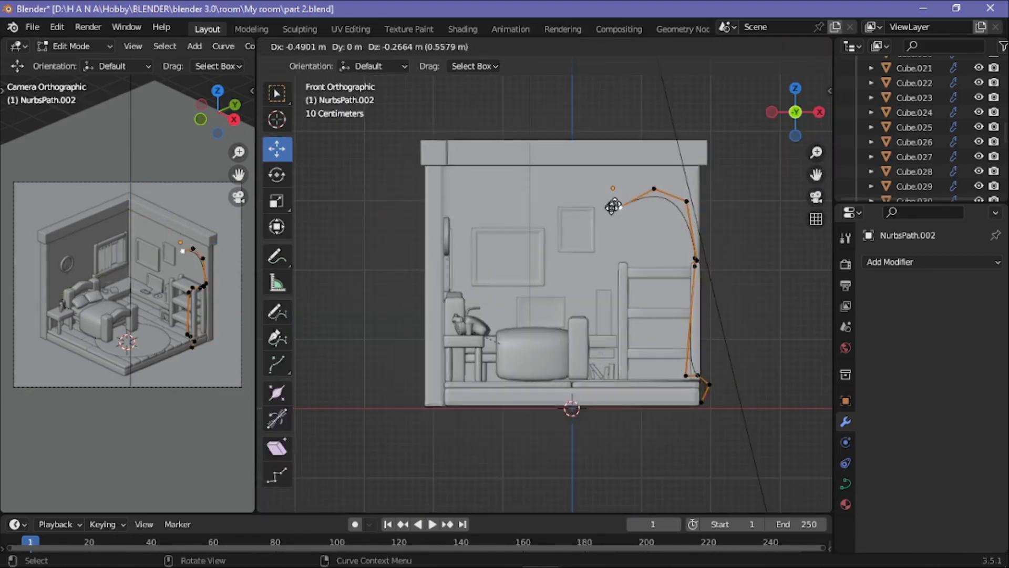
{"action": "left_click", "coordinate": [479, 151]}
{"action": "key", "text": "KP_3"}
{"action": "key", "text": "g"}
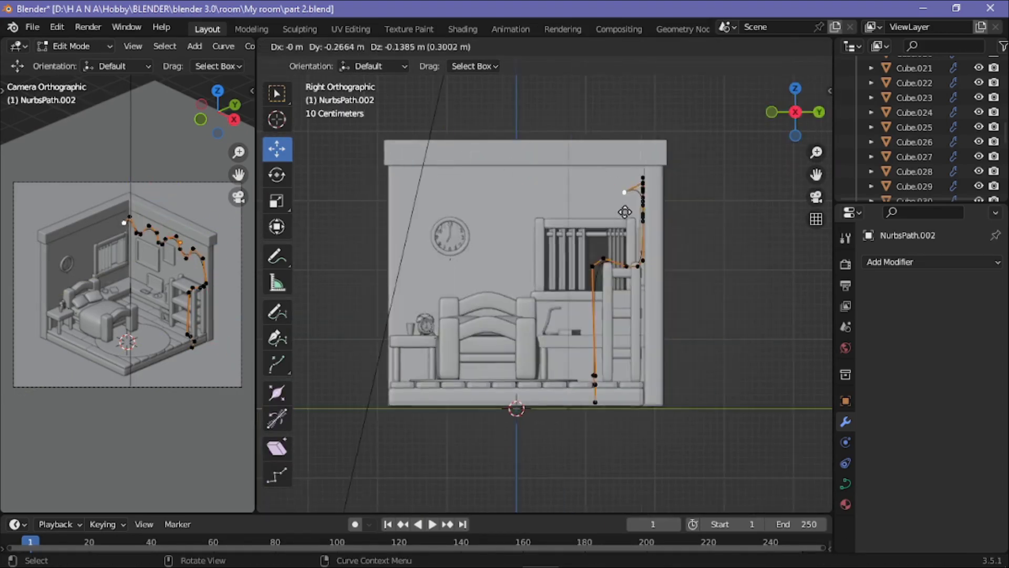
{"action": "left_click", "coordinate": [639, 165]}
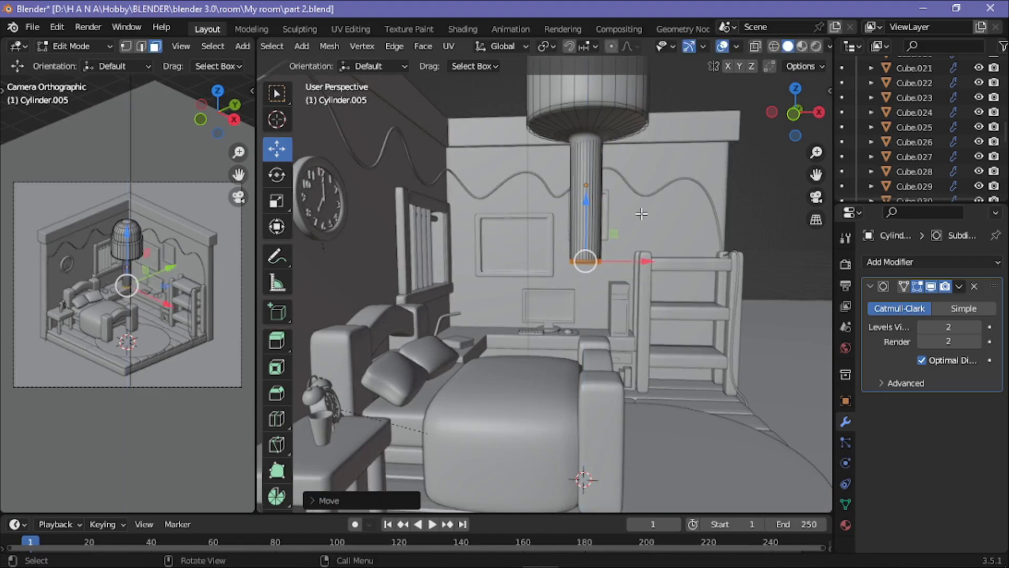
Step: Change viewport shading and orbit to view the arrayed bulb from the right side
{"action": "key", "text": "z"}
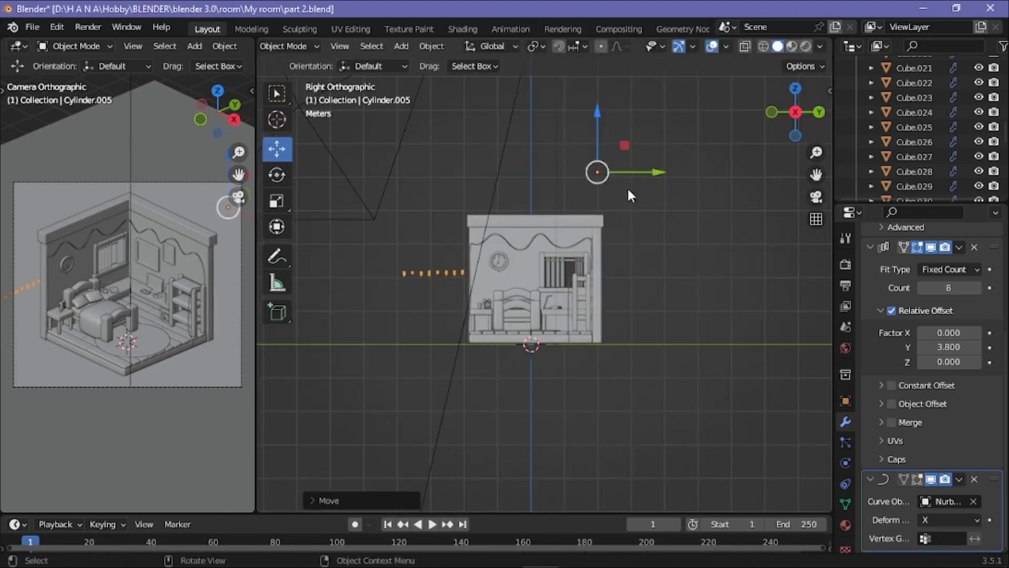
{"action": "mouse_move", "coordinate": [631, 195]}
{"action": "middle_mouse_down"}
{"action": "mouse_move", "coordinate": [454, 349]}
{"action": "mouse_move", "coordinate": [485, 316]}
{"action": "mouse_move", "coordinate": [541, 329]}
{"action": "middle_mouse_up"}
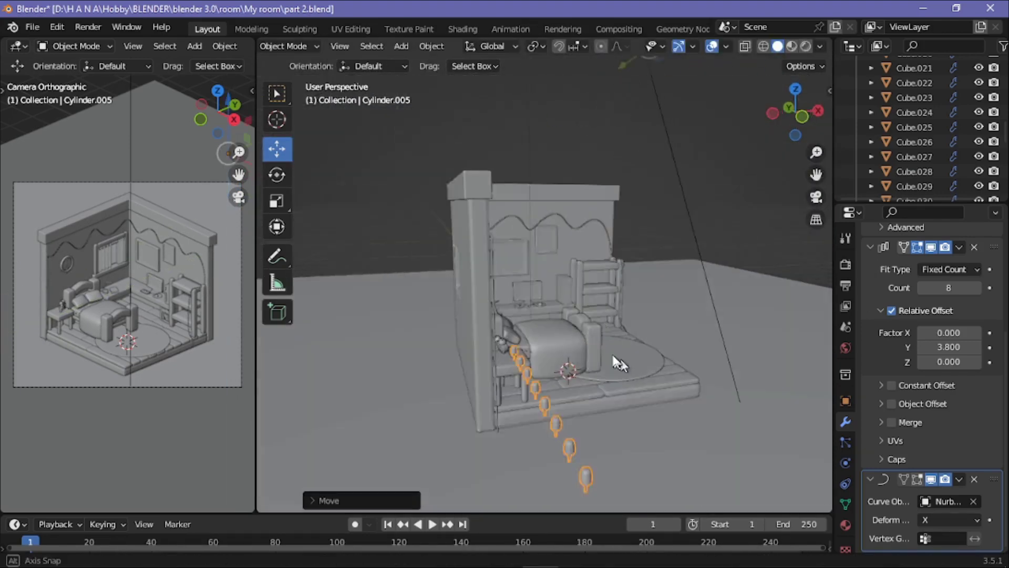
{"action": "left_click", "coordinate": [797, 112]}
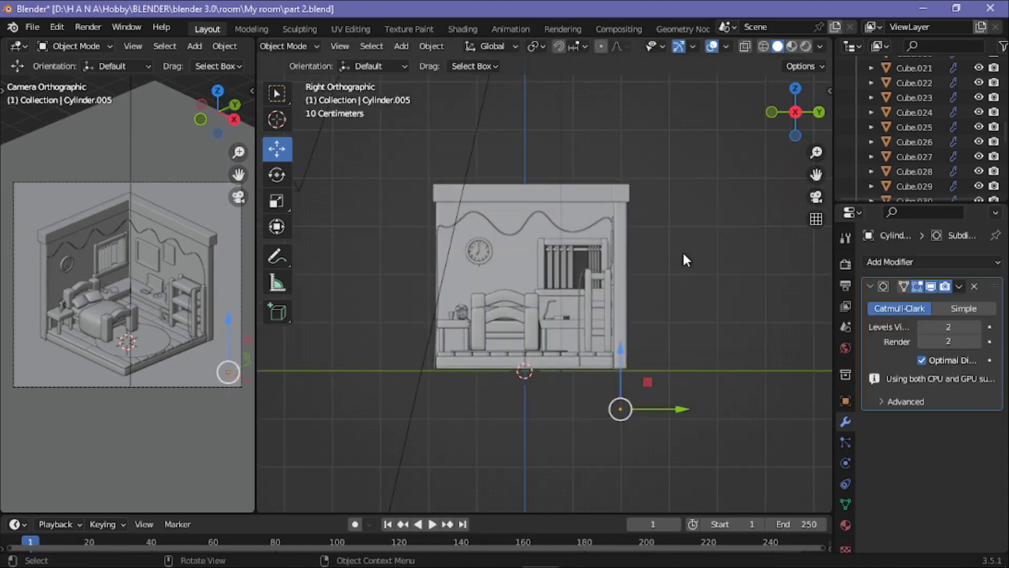
Step: Give the NurbsPath.002 wire a particle system rendered as bulb objects, count 47
{"action": "left_click", "coordinate": [568, 252]}
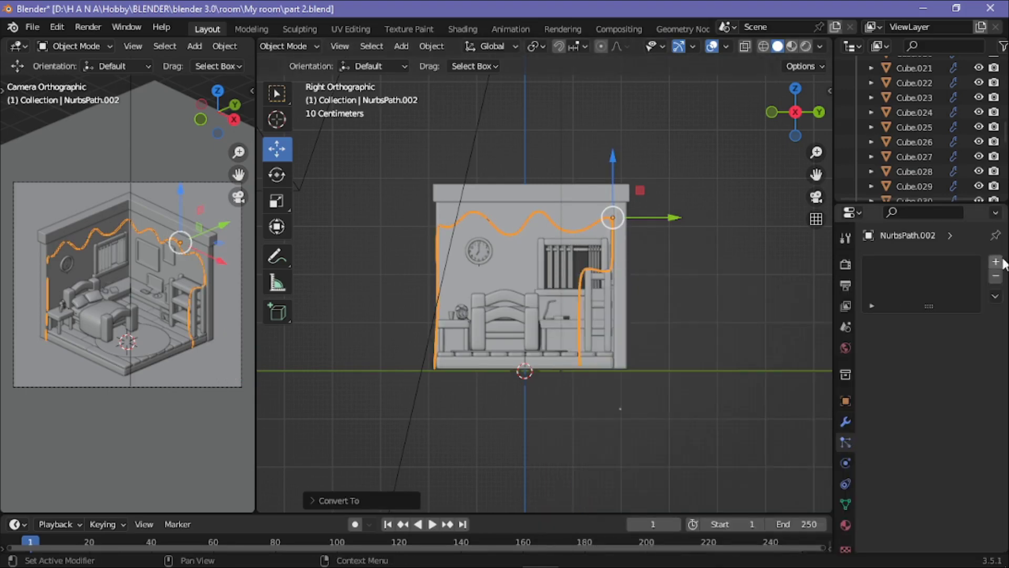
{"action": "left_click", "coordinate": [996, 261]}
{"action": "key", "text": "Return"}
{"action": "middle_click_drag", "start_coordinate": [657, 315], "coordinate": [727, 337]}
{"action": "scroll", "coordinate": [908, 427], "scroll_direction": "down", "scroll_amount": 4}
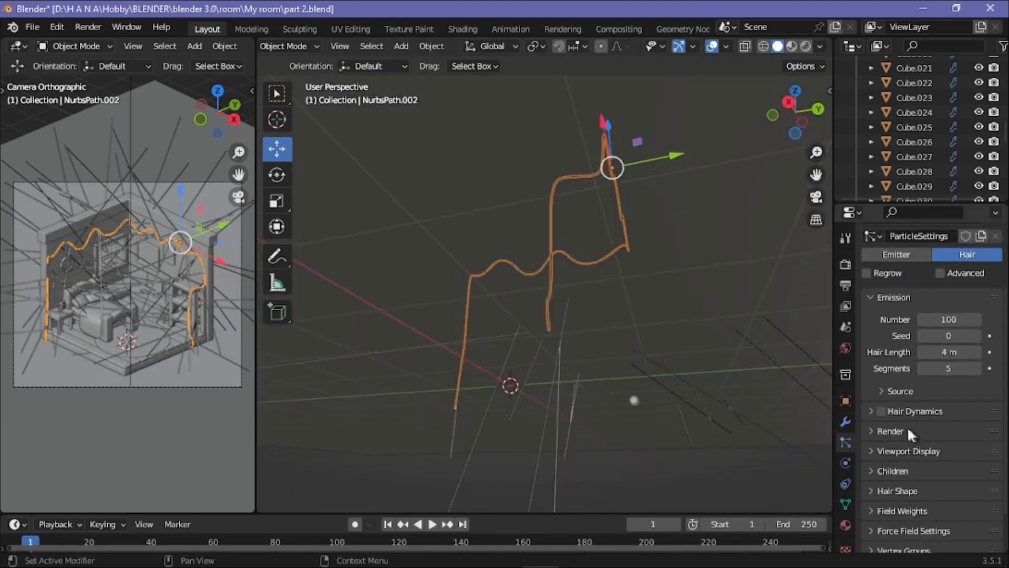
{"action": "left_click", "coordinate": [950, 465]}
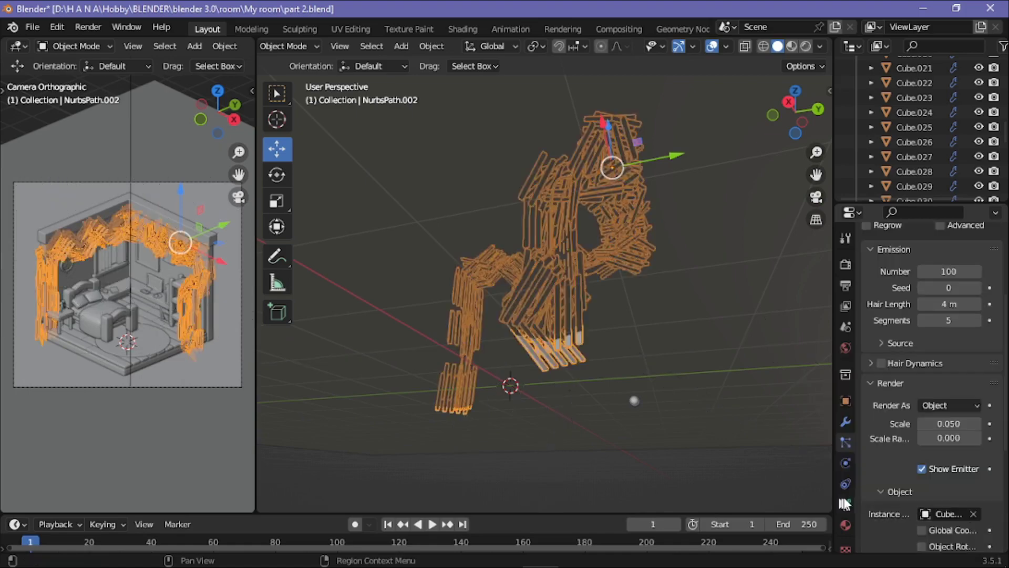
{"action": "key", "text": "KP_Divide"}
{"action": "mouse_move", "coordinate": [743, 279]}
{"action": "middle_mouse_down"}
{"action": "mouse_move", "coordinate": [660, 311]}
{"action": "mouse_move", "coordinate": [736, 295]}
{"action": "middle_mouse_up"}
{"action": "left_click_drag", "start_coordinate": [949, 271], "coordinate": [925, 271]}
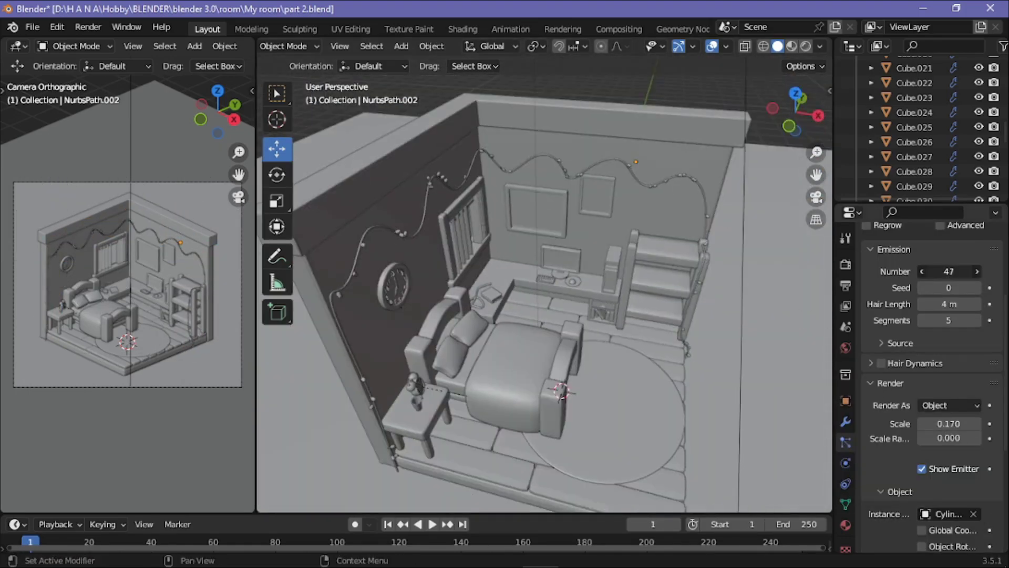
Step: Delete the selected wire and add a mesh circle to begin the star decoration
{"action": "left_click", "coordinate": [626, 169]}
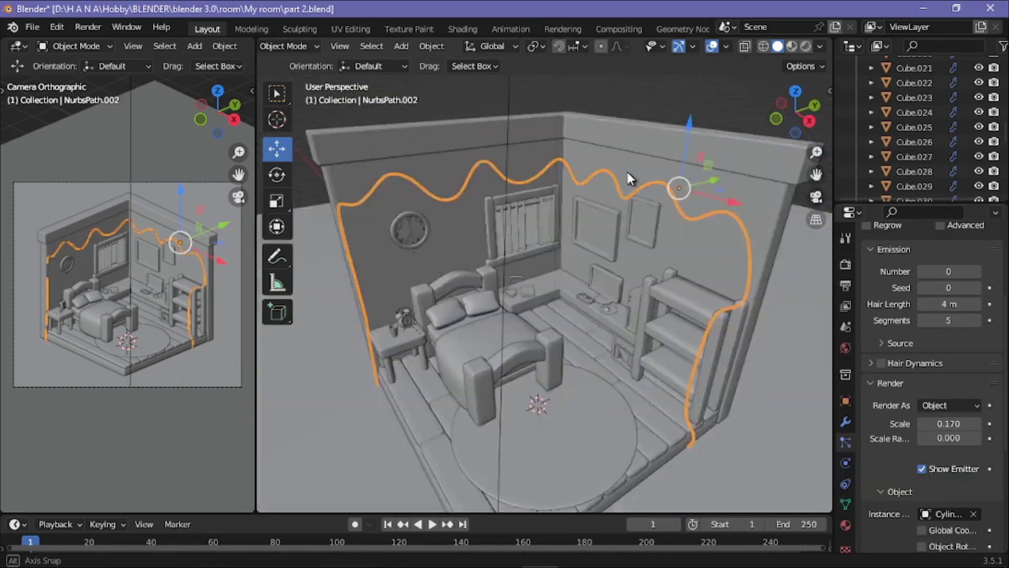
{"action": "key", "text": "Delete"}
{"action": "middle_click_drag", "start_coordinate": [626, 169], "coordinate": [473, 158]}
{"action": "left_click", "coordinate": [401, 46]}
{"action": "left_click", "coordinate": [513, 89]}
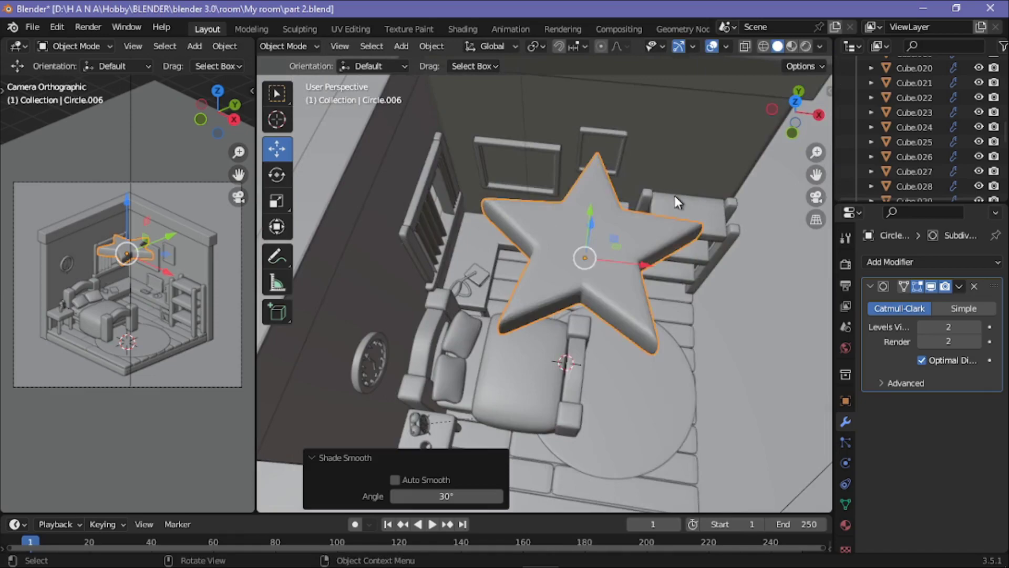
Step: Orbit around the star copy and rotate it to a varied angle
{"action": "middle_click_drag", "start_coordinate": [675, 201], "coordinate": [630, 249]}
{"action": "key", "text": "r"}
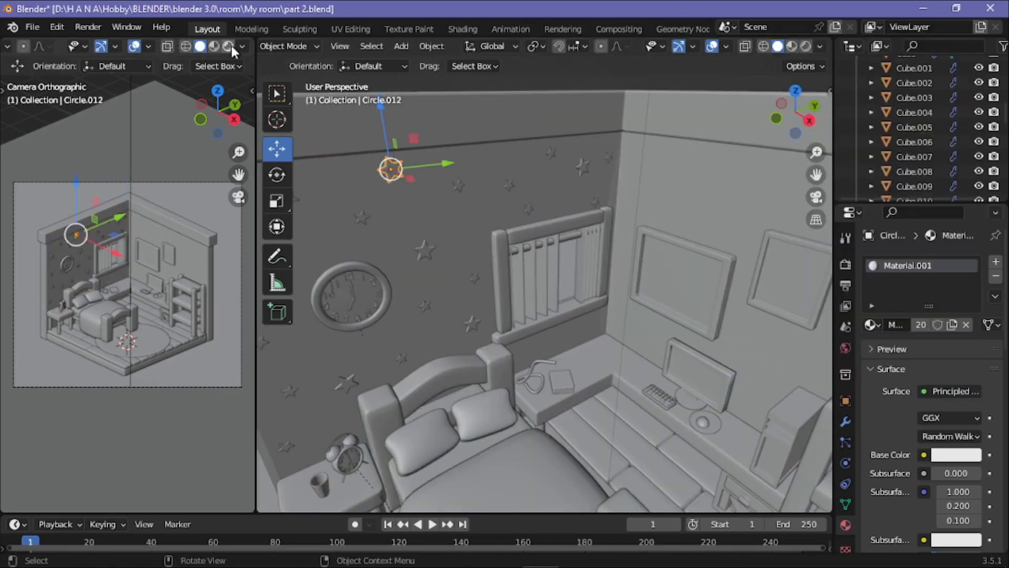
Step: Preview the camera view in Rendered shading and start File > Append
{"action": "left_click", "coordinate": [232, 45]}
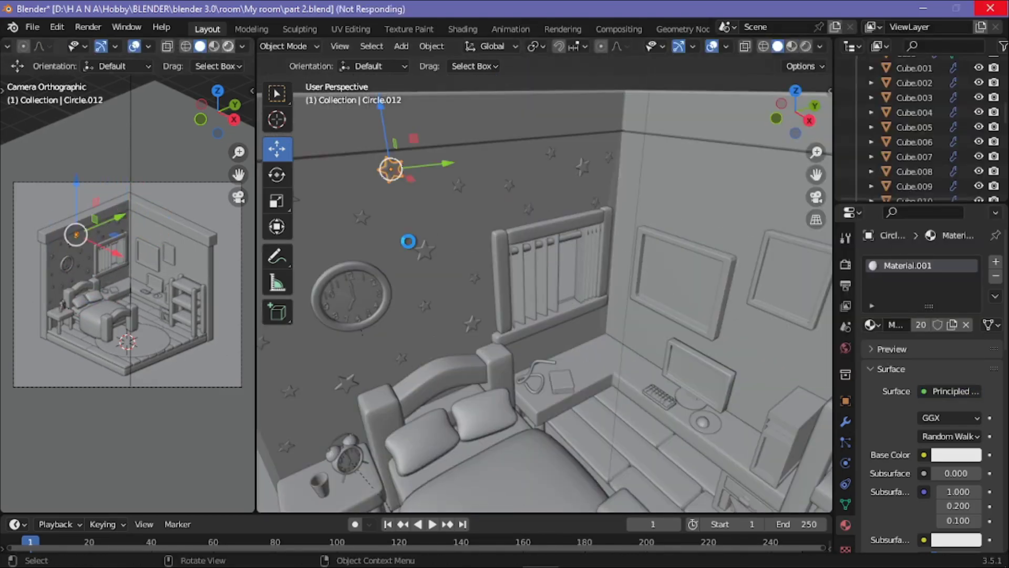
{"action": "left_click", "coordinate": [32, 27]}
{"action": "left_click", "coordinate": [48, 187]}
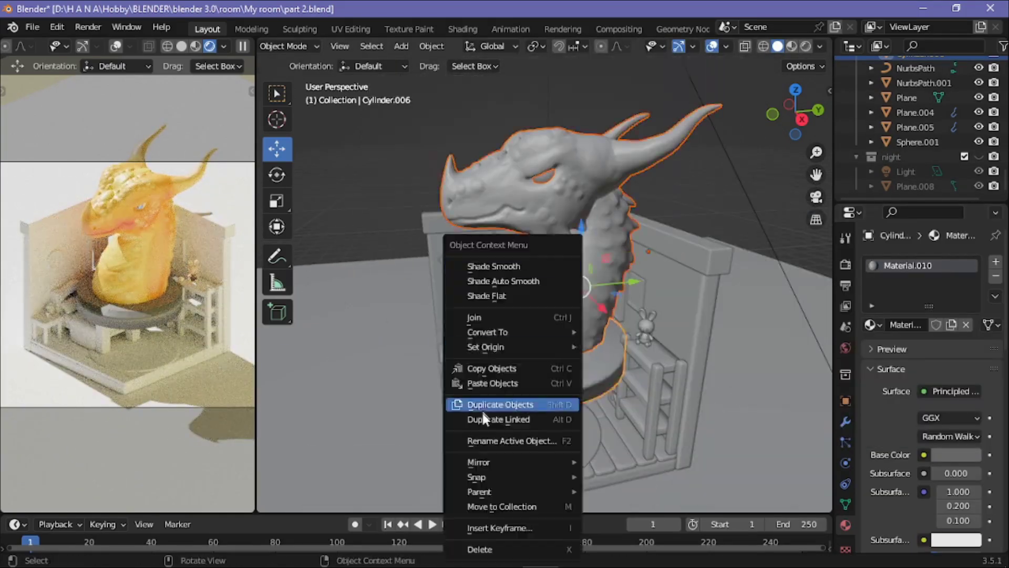
Step: Add a Subdivision Surface modifier to the dragon and enter Edit Mode
{"action": "left_click", "coordinate": [923, 260]}
{"action": "left_click", "coordinate": [731, 547]}
{"action": "key", "text": "Tab"}
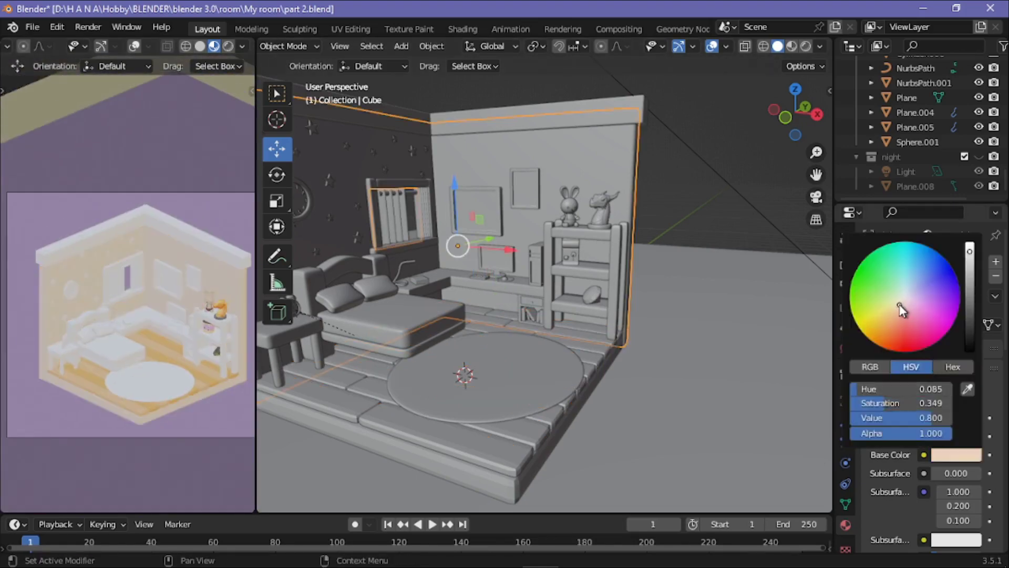
Step: Duplicate the headboard piece and move it along Z to the bed's foot
{"action": "key", "text": "g"}
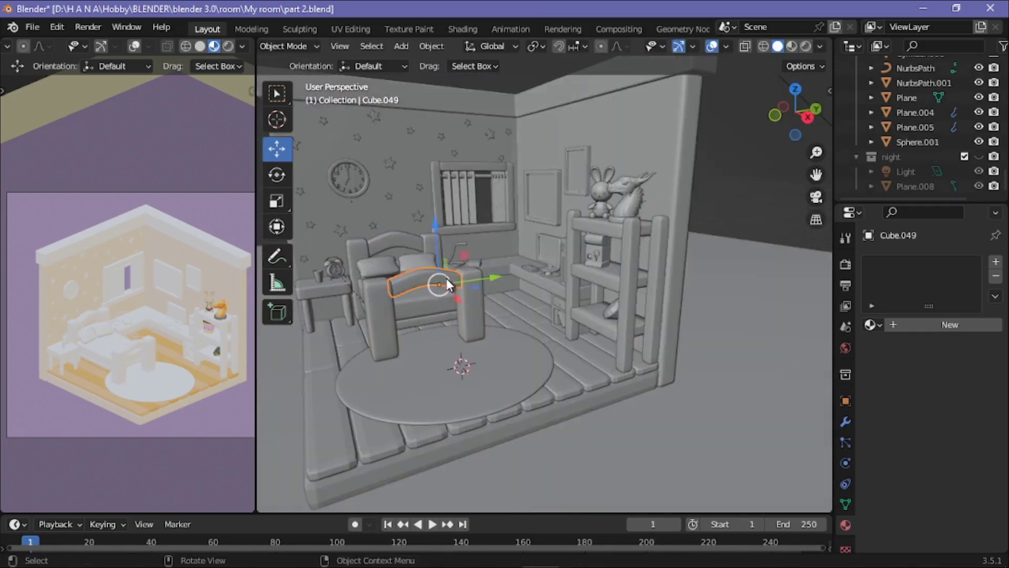
{"action": "key", "text": "shift+d"}
{"action": "key", "text": "g"}
{"action": "key", "text": "z"}
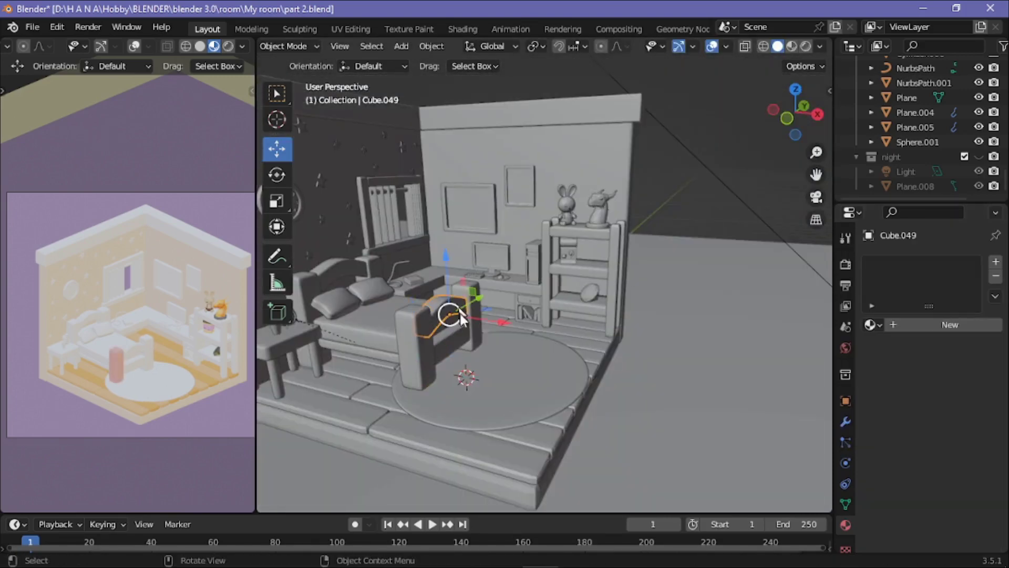
Step: Assign existing pink and blue materials to the bed frame and rug
{"action": "left_click", "coordinate": [873, 325]}
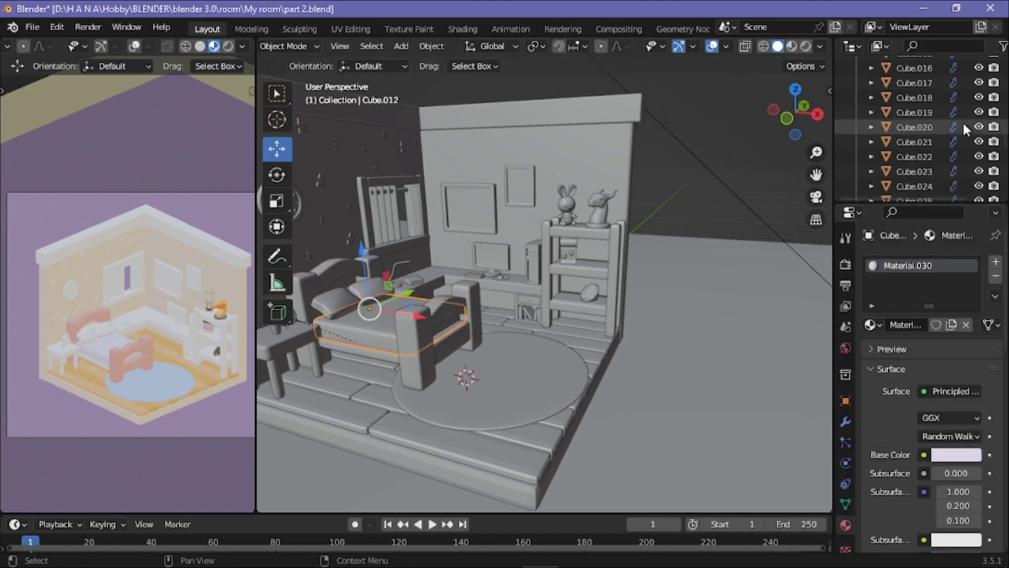
{"action": "scroll", "coordinate": [963, 128], "scroll_direction": "down", "scroll_amount": 10}
{"action": "key", "text": "shift+F1"}
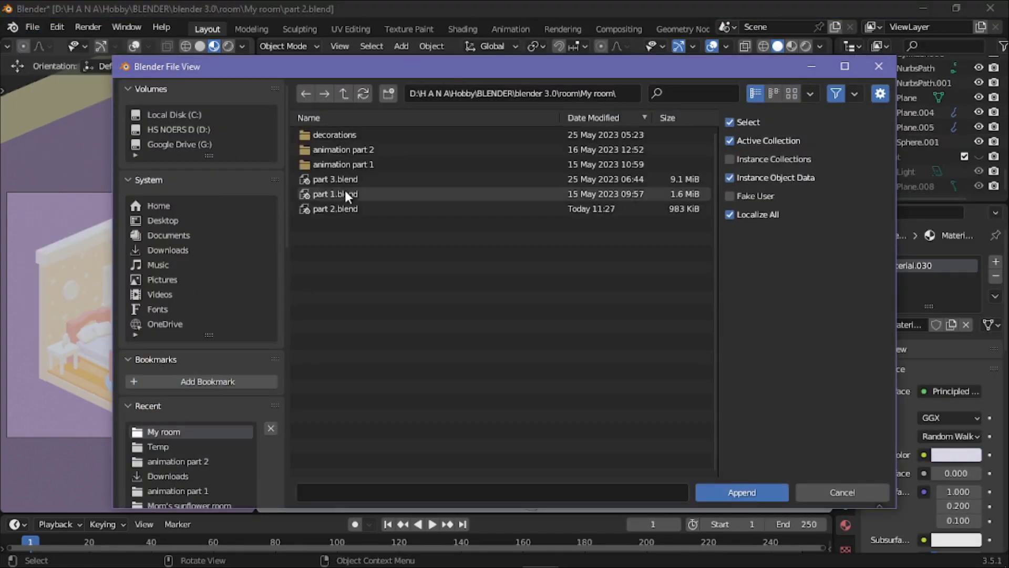
Step: Append an object from part 2.blend and place it beside the bed
{"action": "double_click", "coordinate": [345, 194]}
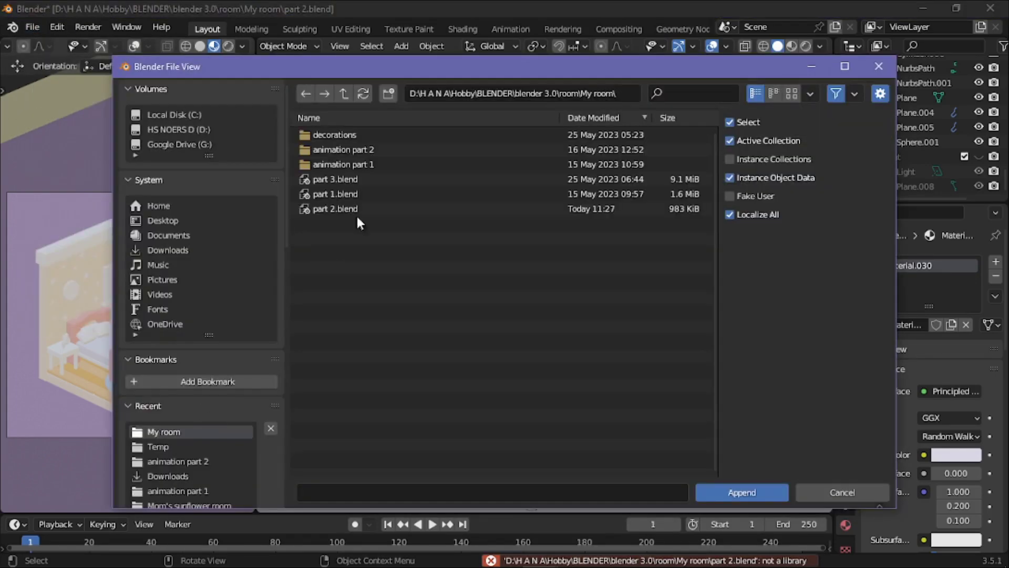
{"action": "left_click", "coordinate": [358, 209]}
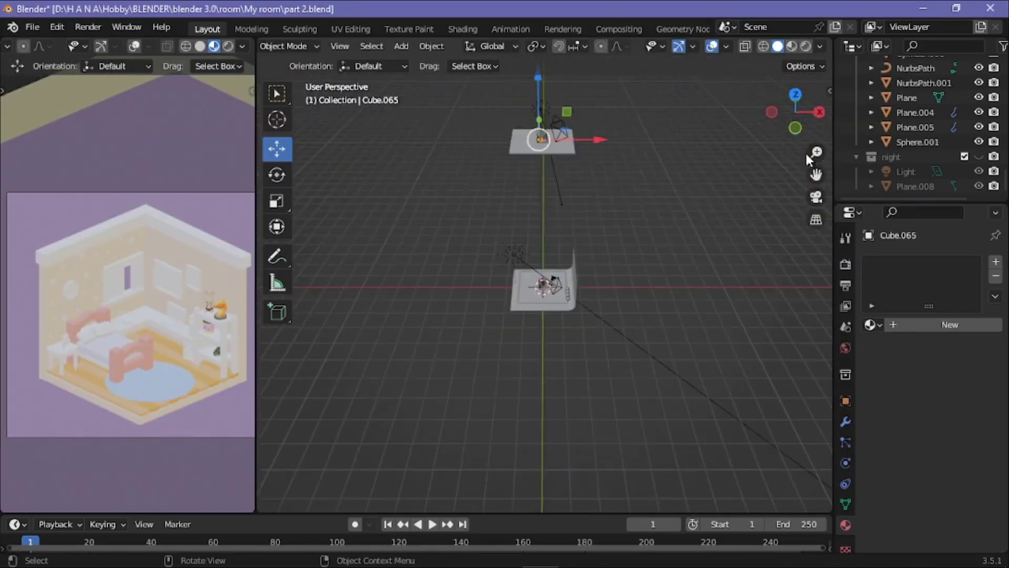
{"action": "left_click", "coordinate": [545, 240]}
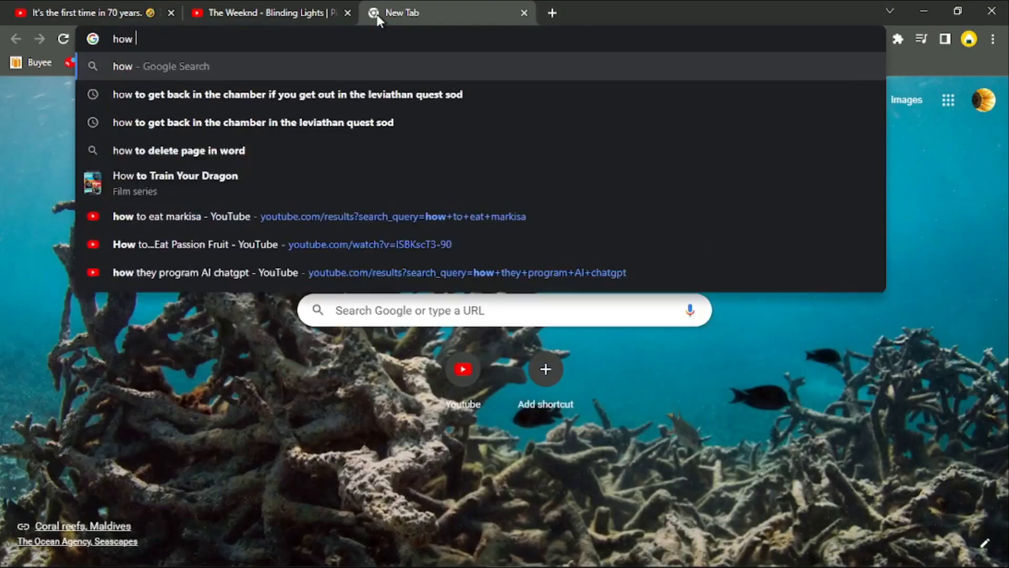
Step: Search Google for copying textures to objects in Blender and expand a related answer
{"action": "type", "text": "bjects"}
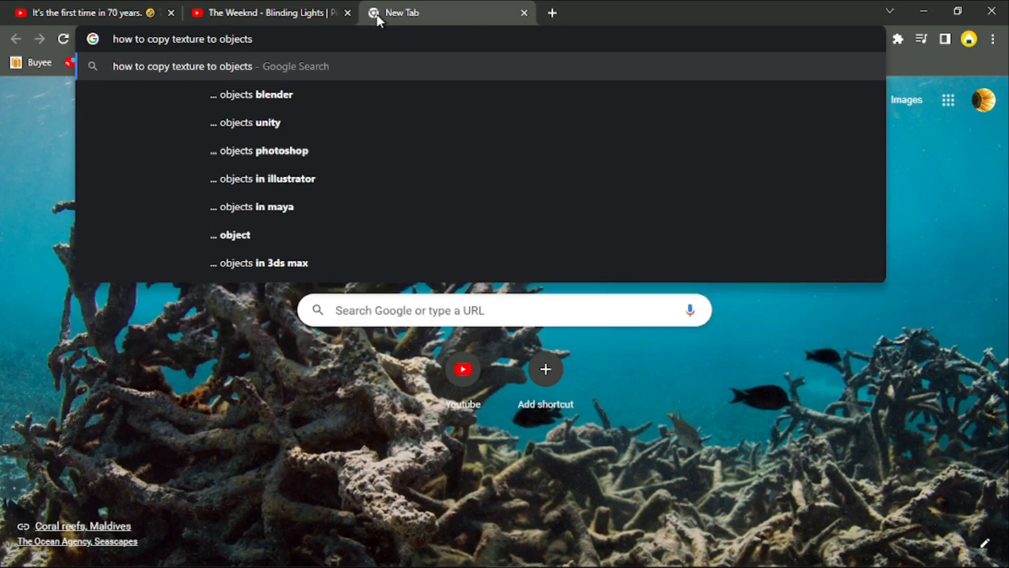
{"action": "type", "text": " in blender"}
{"action": "key", "text": "Return"}
{"action": "left_click", "coordinate": [437, 399]}
{"action": "scroll", "coordinate": [429, 298], "scroll_direction": "down", "scroll_amount": 6}
Step: Change 'texture' to 'material' in the query and search again
{"action": "double_click", "coordinate": [202, 73]}
{"action": "key", "text": "BackSpace"}
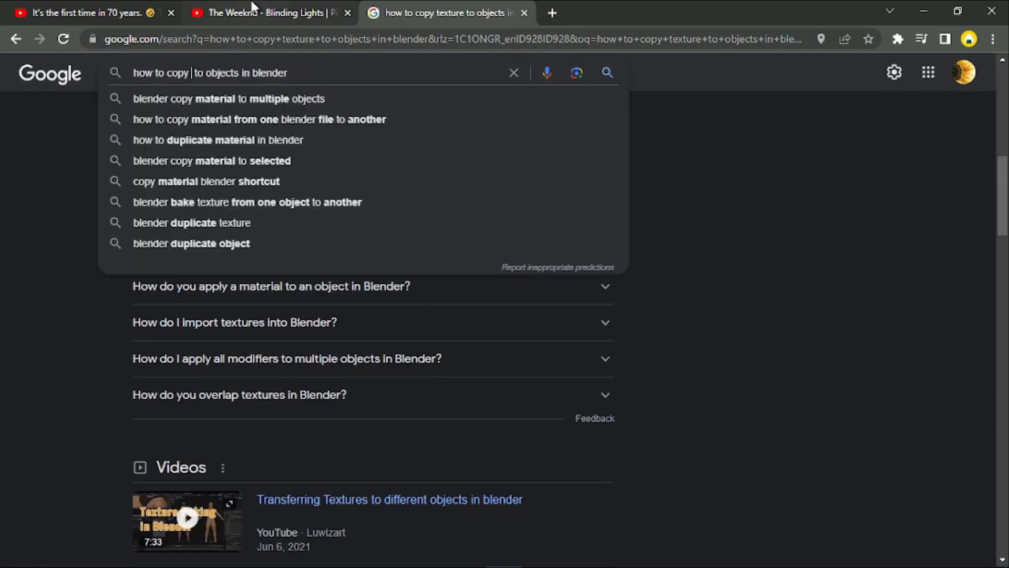
{"action": "type", "text": "material"}
{"action": "key", "text": "Return"}
{"action": "scroll", "coordinate": [298, 351], "scroll_direction": "down", "scroll_amount": 5}
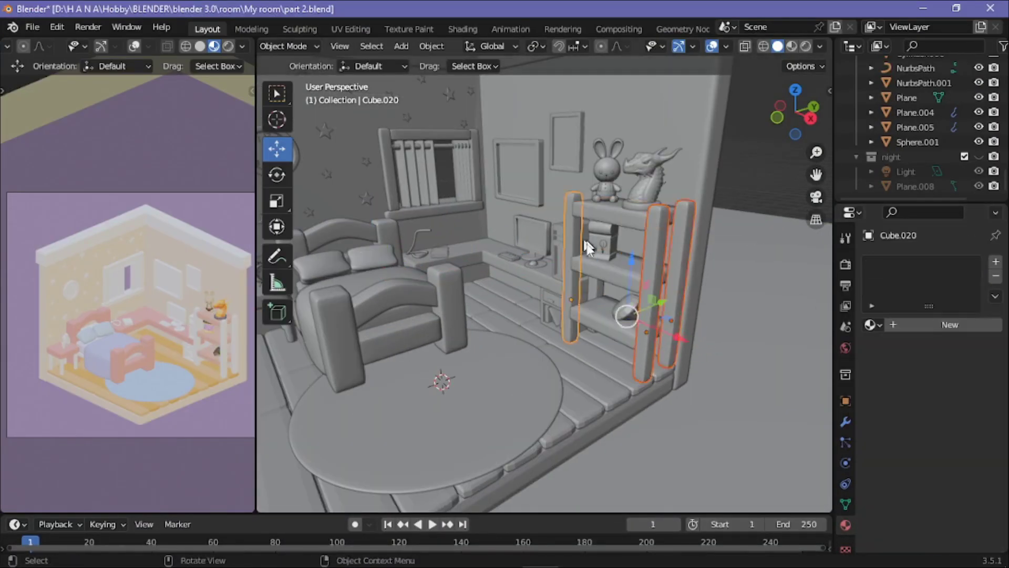
Step: Link the coral material to all shelf posts and boards, then start the drawer's lavender base colour
{"action": "key", "text": "ctrl+l"}
{"action": "left_click", "coordinate": [401, 277]}
{"action": "middle_click_drag", "start_coordinate": [400, 277], "coordinate": [636, 350]}
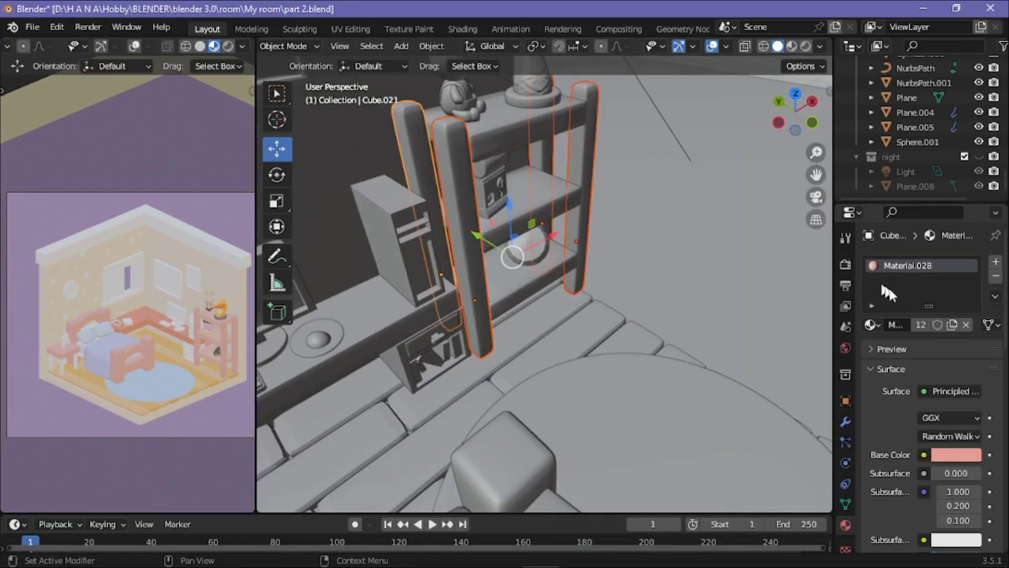
{"action": "left_click", "coordinate": [956, 454]}
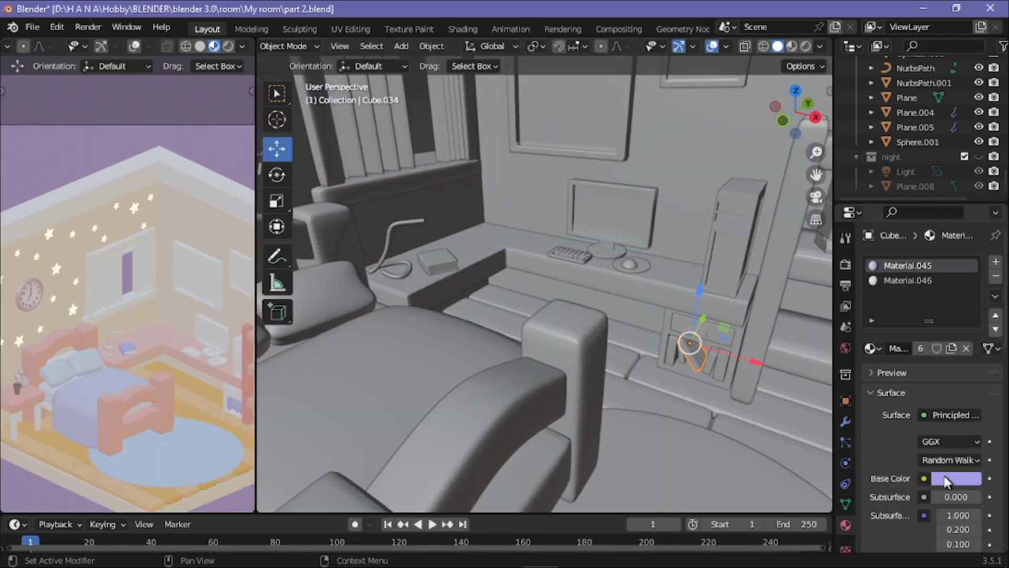
Step: Open the drawer material's Base Color picker
{"action": "left_click", "coordinate": [945, 475]}
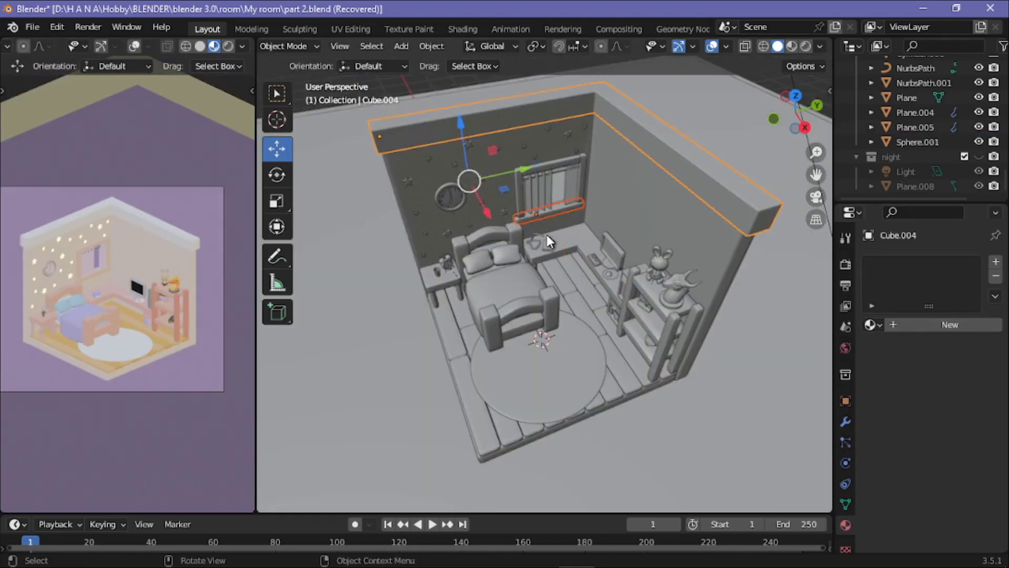
Step: Link one material across the top wall trim and curtain rod and give it a peach base colour
{"action": "key", "text": "ctrl+l"}
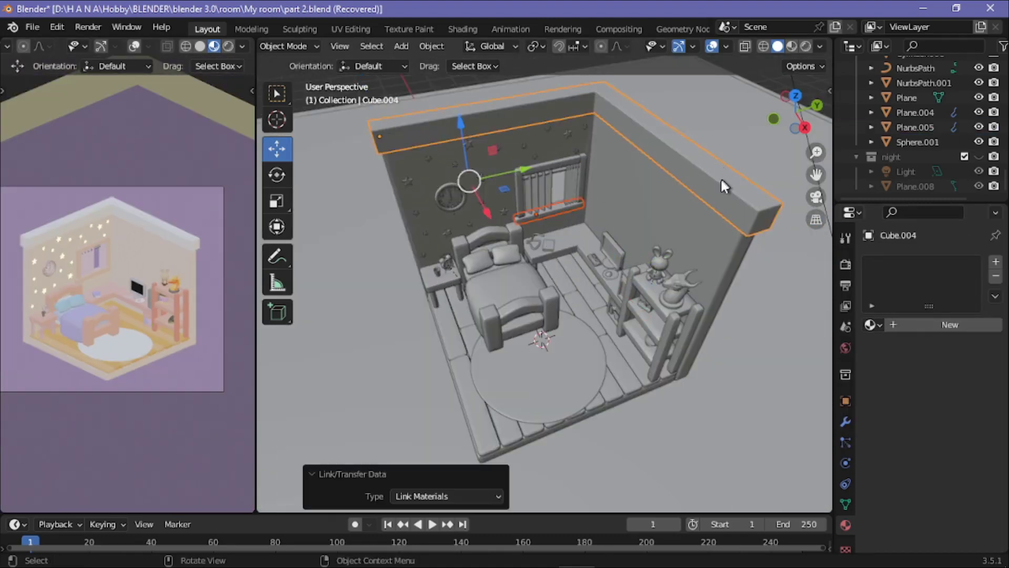
{"action": "left_click", "coordinate": [574, 164], "text": "shift"}
{"action": "key", "text": "ctrl+l"}
{"action": "left_click", "coordinate": [957, 455]}
{"action": "left_click", "coordinate": [893, 310]}
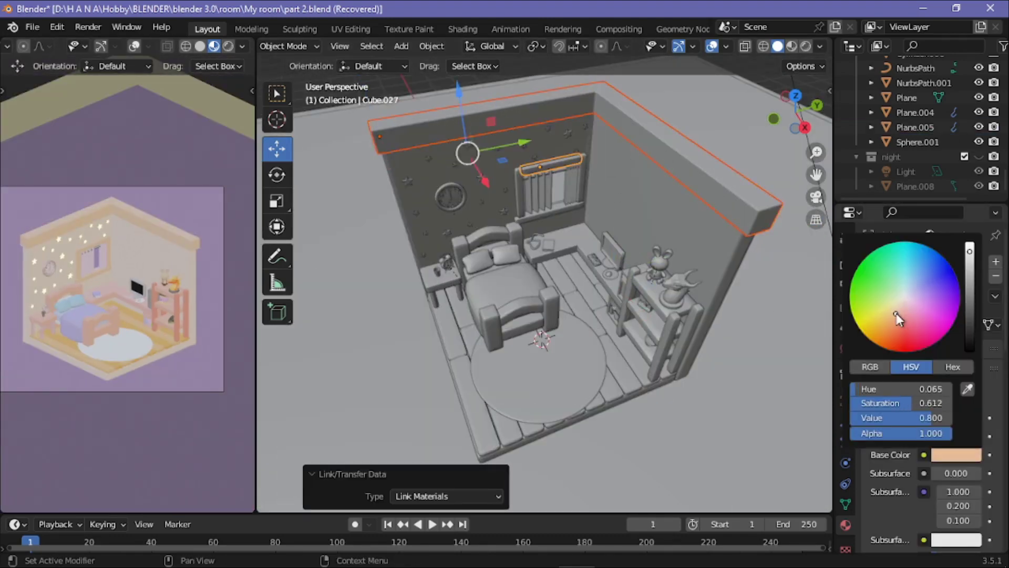